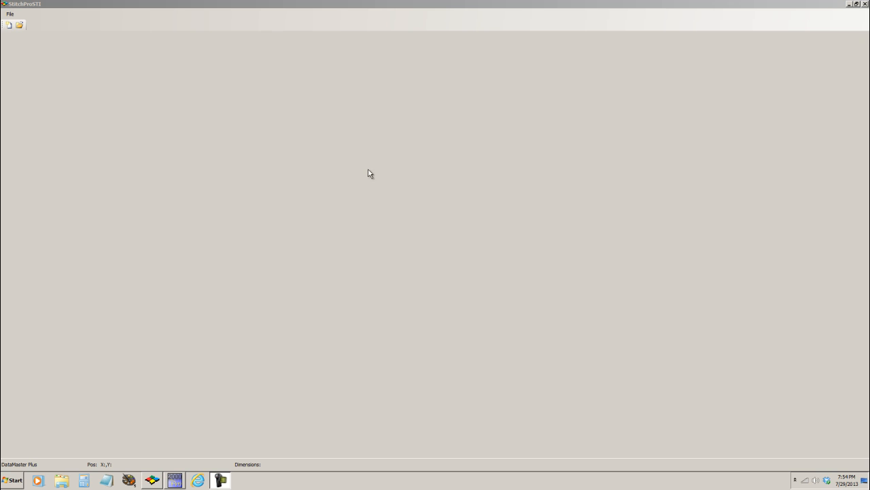
- Open MS088.STI from the Video Designs folder to view its stitches and colour layers, and close the design
click(13, 17)
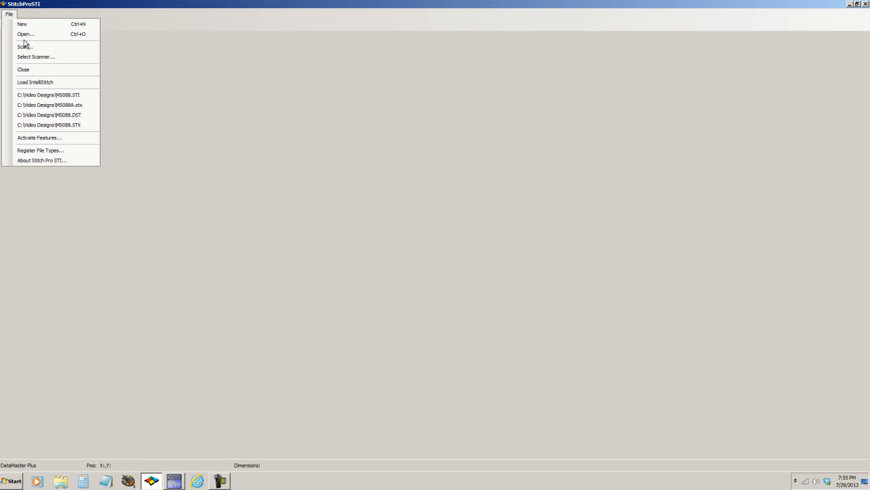
click(26, 35)
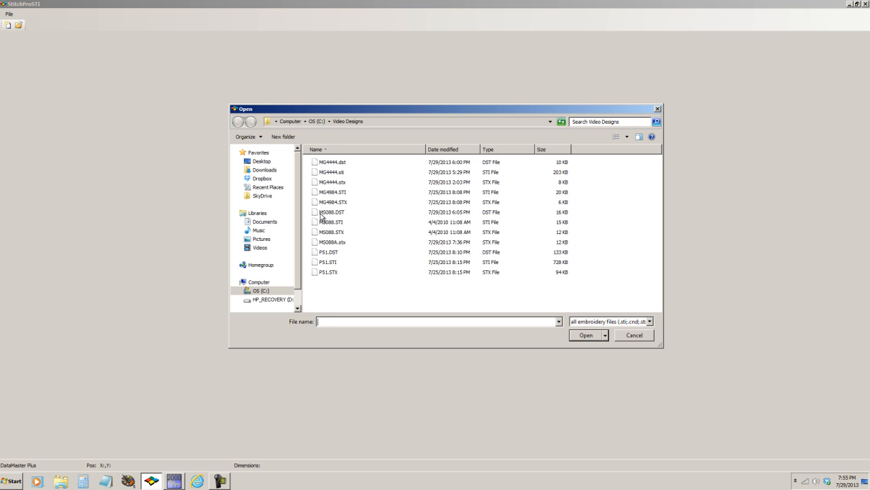
click(333, 222)
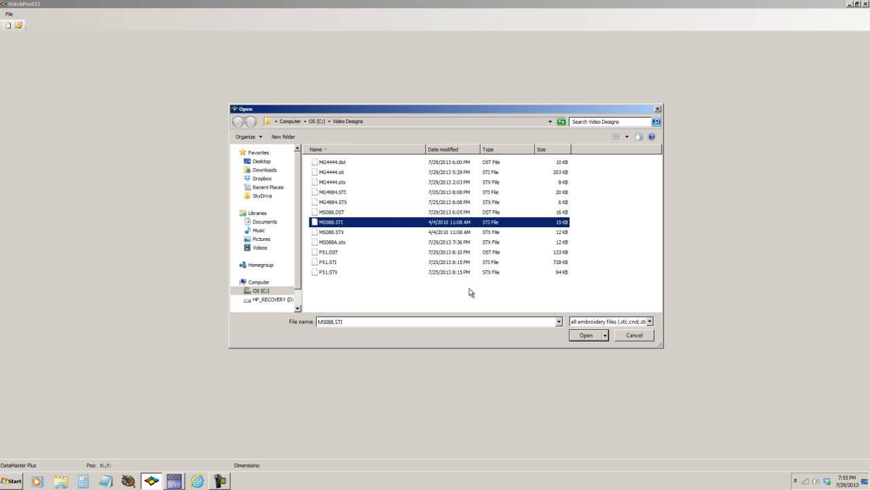
click(584, 337)
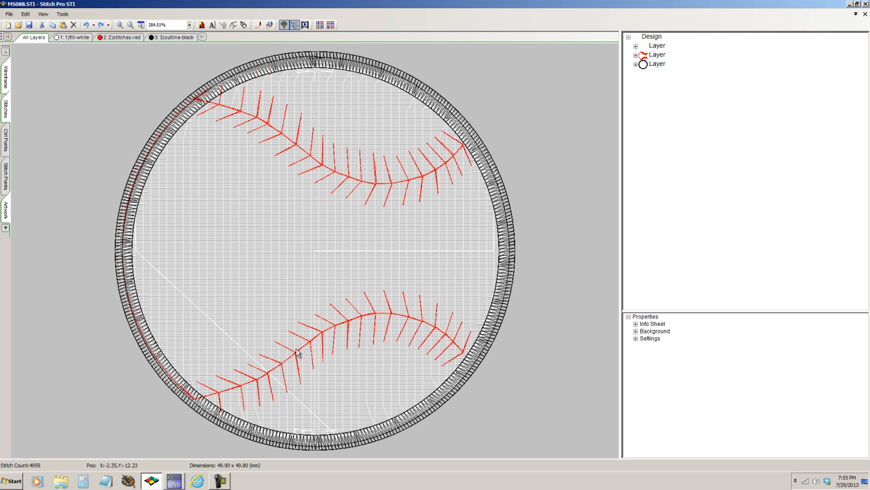
click(865, 13)
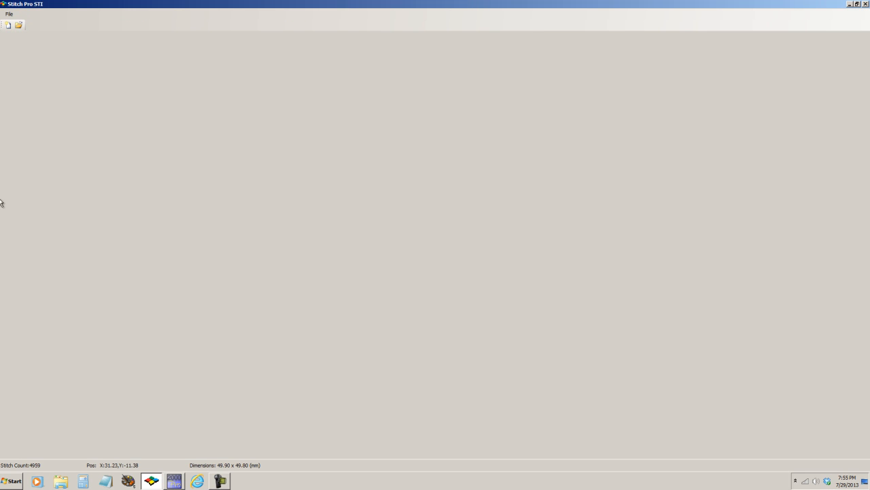
- Open MS088.STX from the Video Designs folder to view its stitches and layer colours, and close the design
click(10, 14)
click(24, 34)
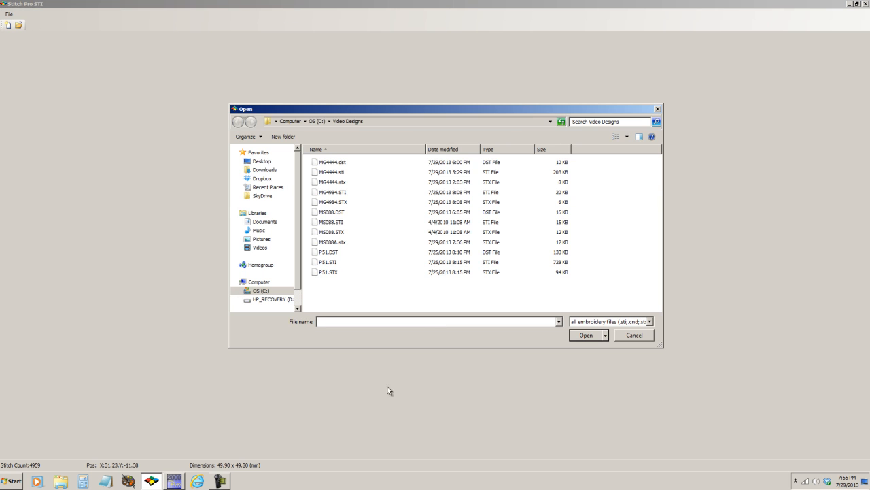
click(340, 233)
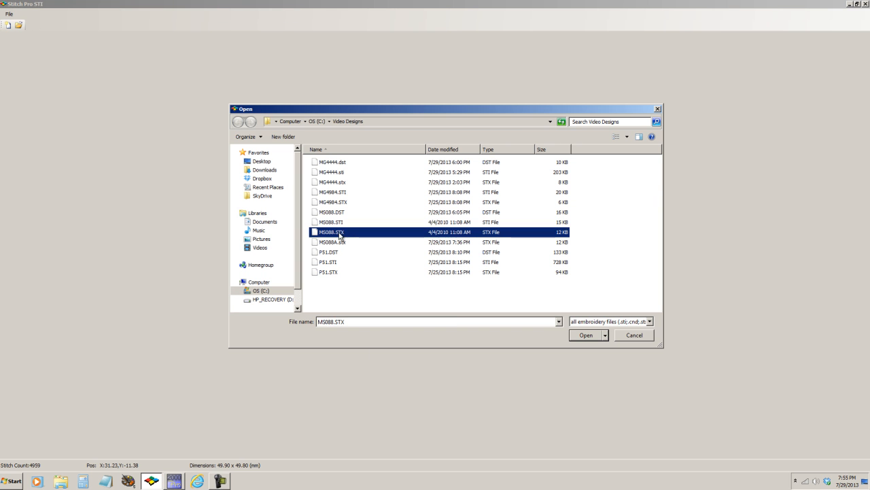
click(585, 335)
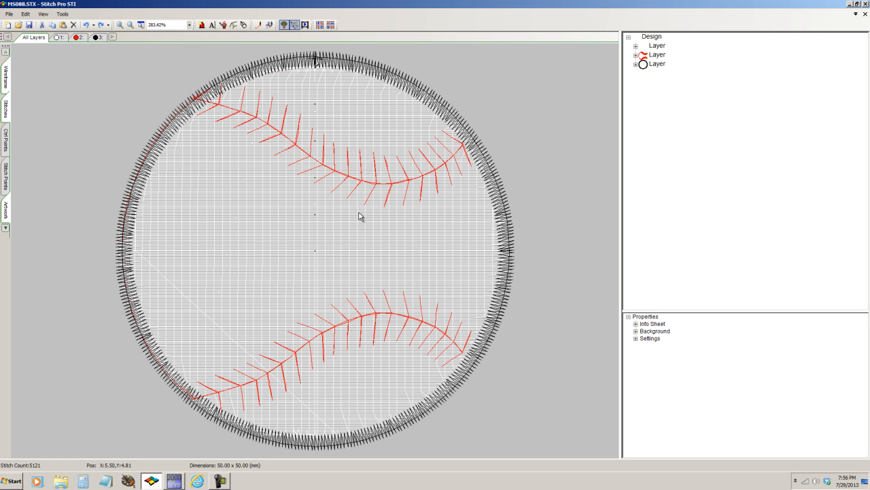
click(865, 14)
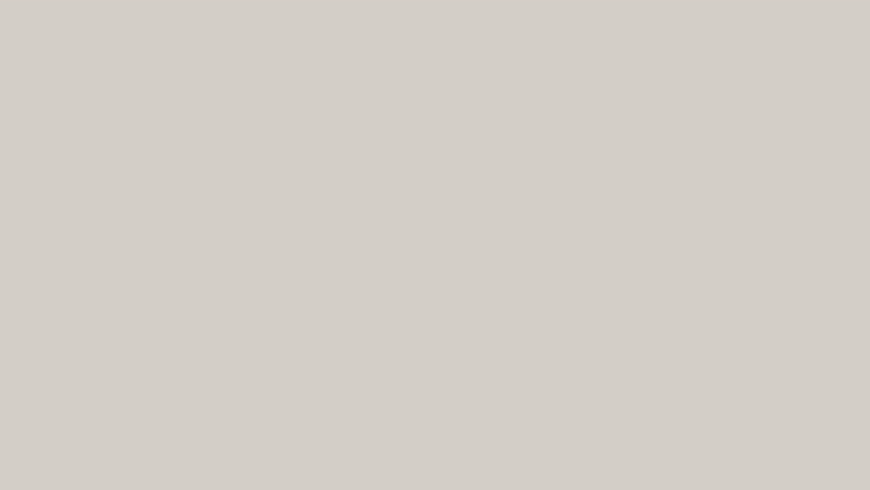
- Open the design file MS088.DST from the Video Designs folder
key(ctrl+o)
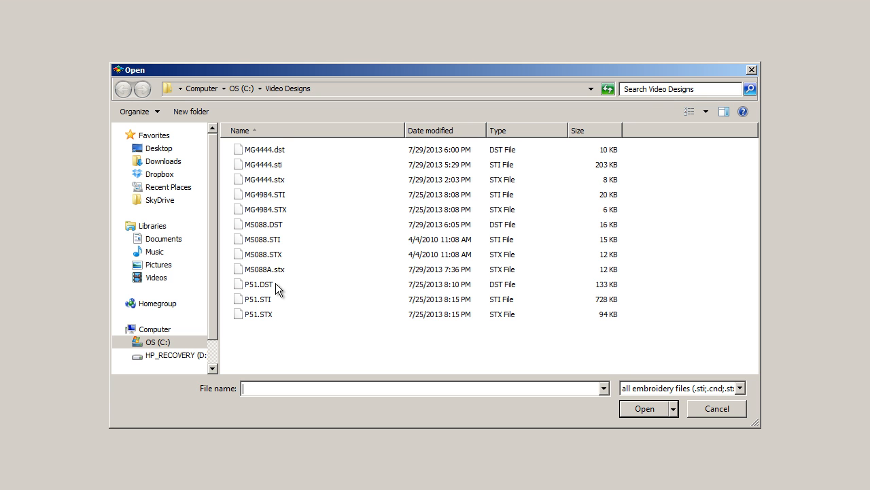
click(273, 227)
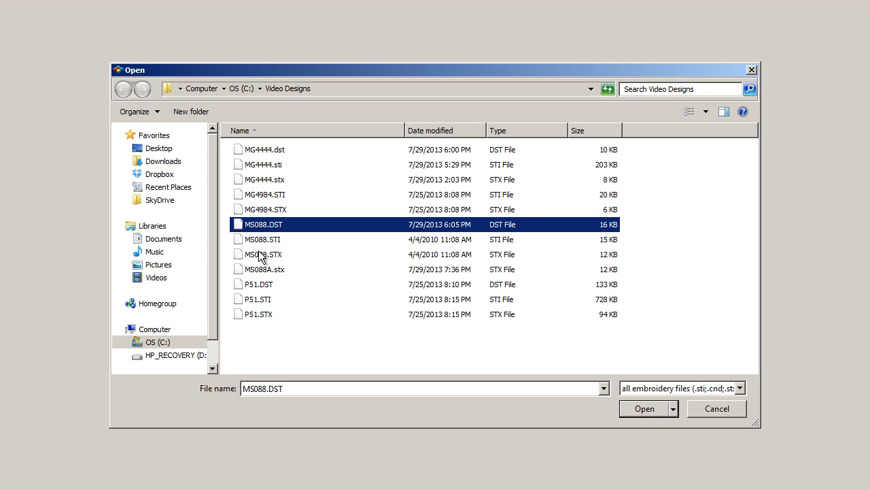
key(Return)
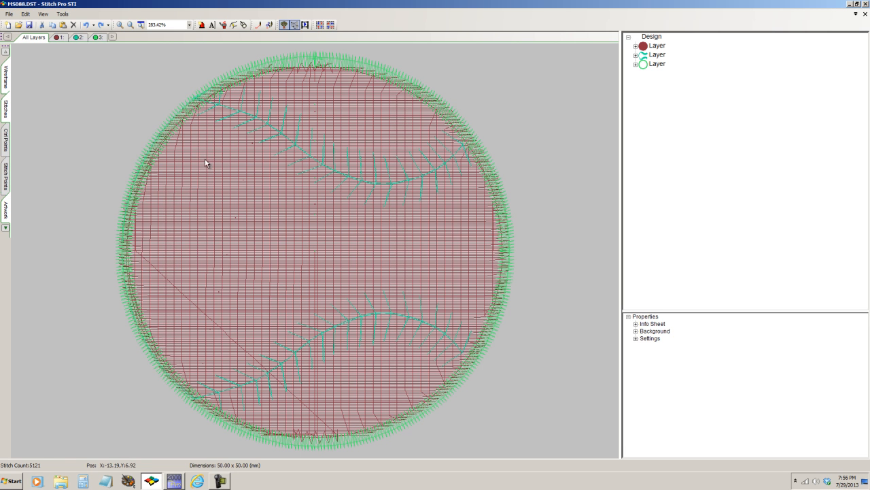
- Set the first layer's fill colour to white and the second layer's baseball stitching to red
double_click(57, 38)
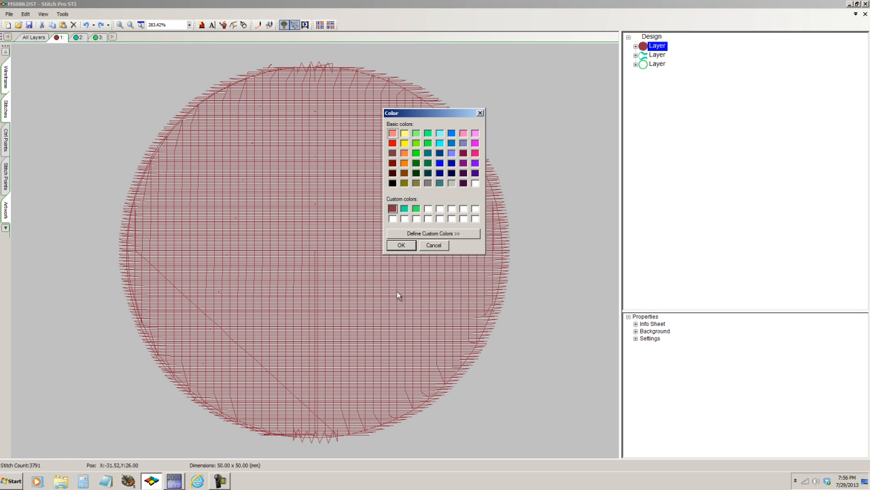
click(476, 183)
click(401, 245)
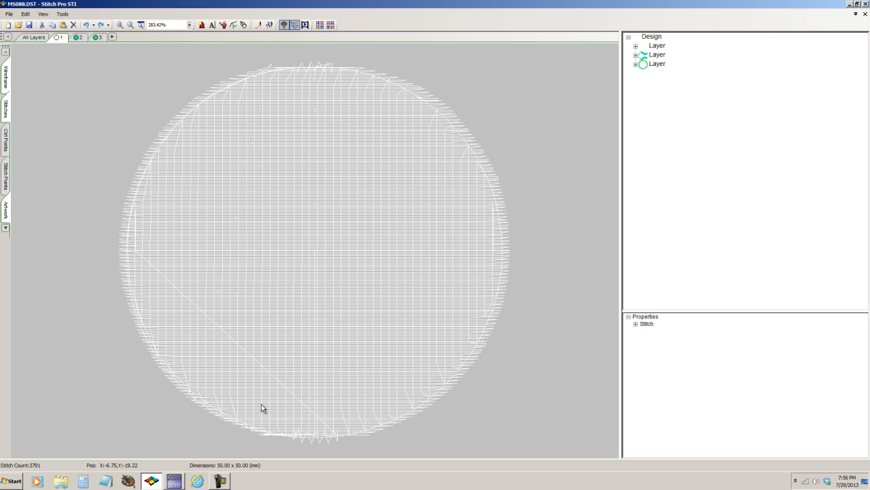
click(77, 39)
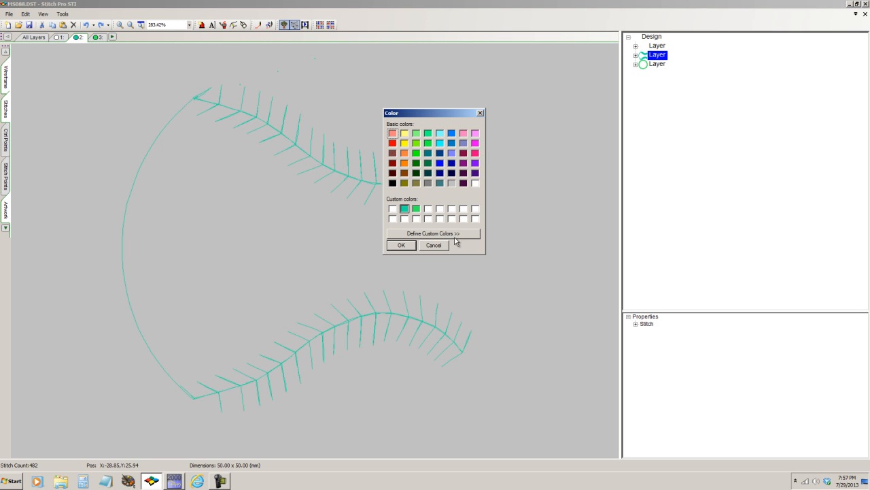
click(393, 143)
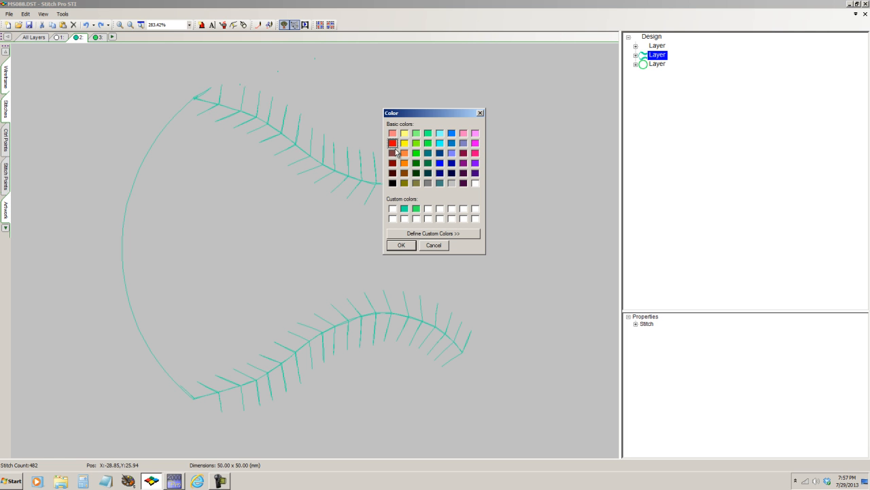
click(401, 246)
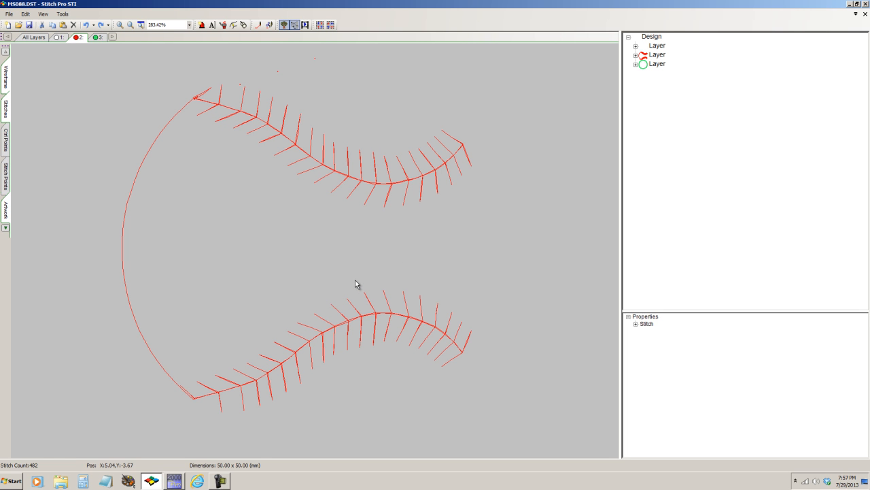
- Set the third layer's circular outline to black and display all layers together
double_click(98, 37)
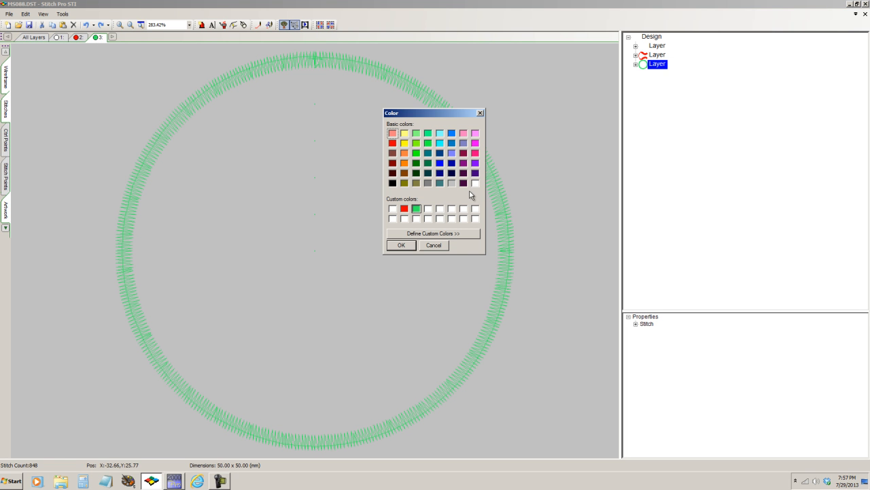
click(393, 183)
click(402, 246)
click(29, 38)
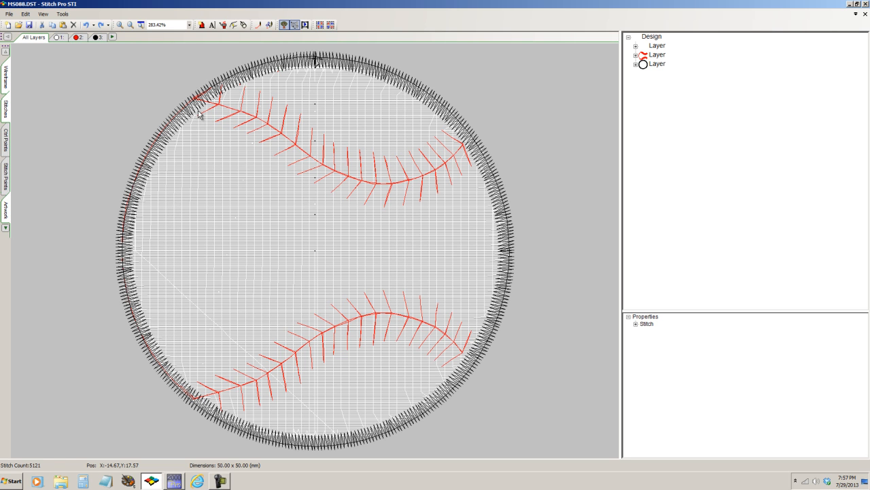
- Save the recoloured design in STX format as MS088A.stx in Video Designs, replacing the existing file
click(10, 15)
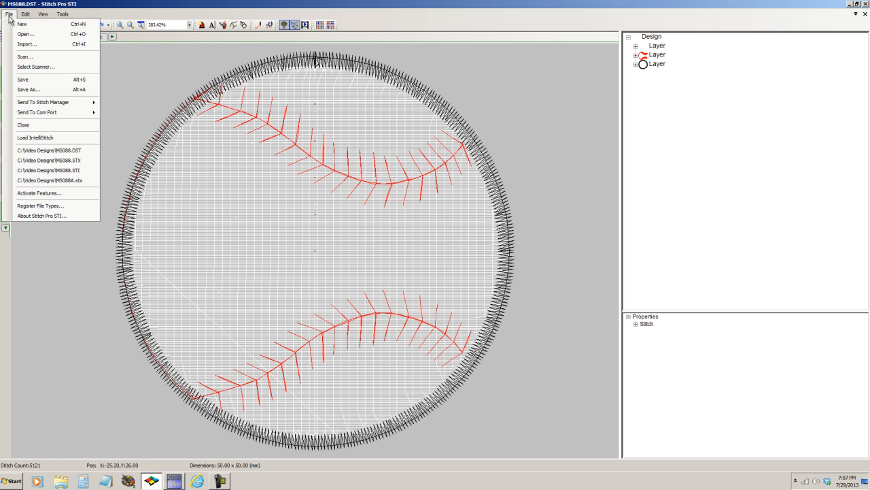
click(30, 89)
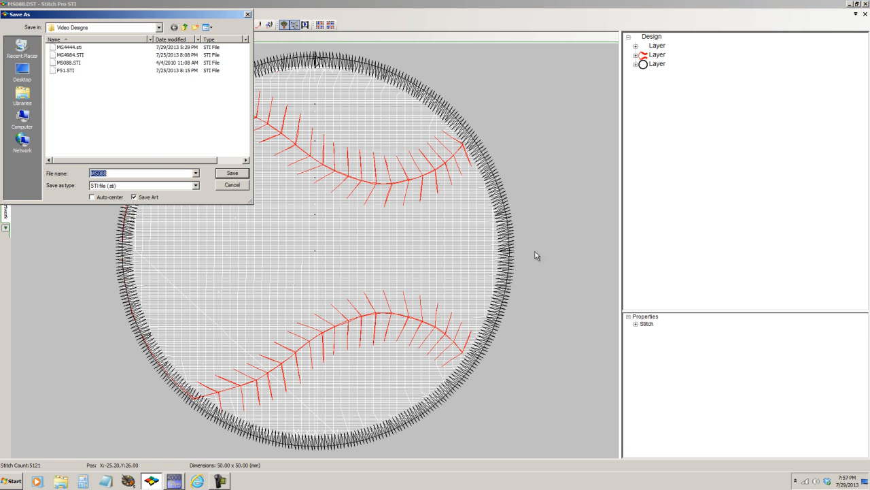
click(196, 186)
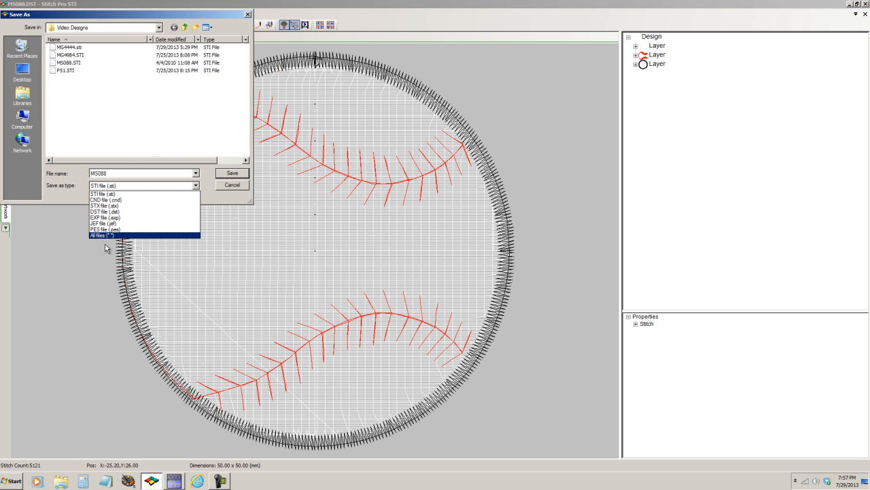
click(111, 205)
click(72, 70)
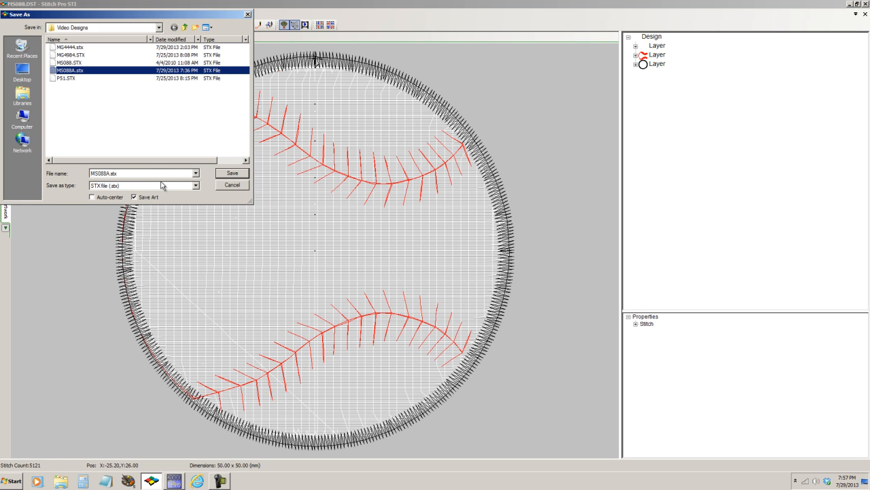
click(224, 175)
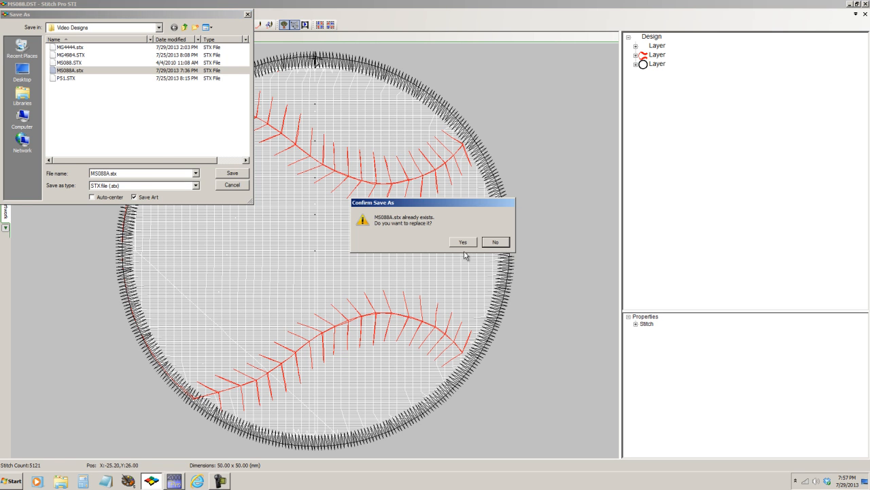
key(Return)
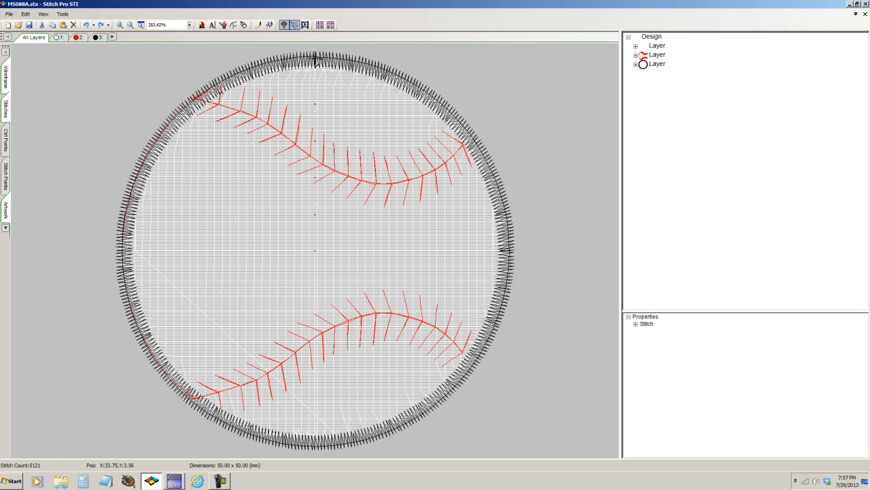
- Close the saved design, reopen MS088A.stx to check its layer colours, and close it again
click(865, 13)
click(9, 14)
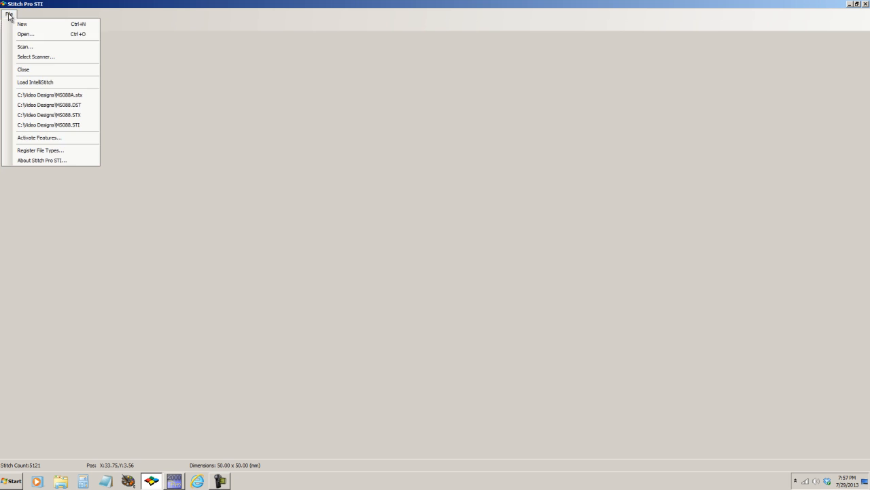
click(24, 34)
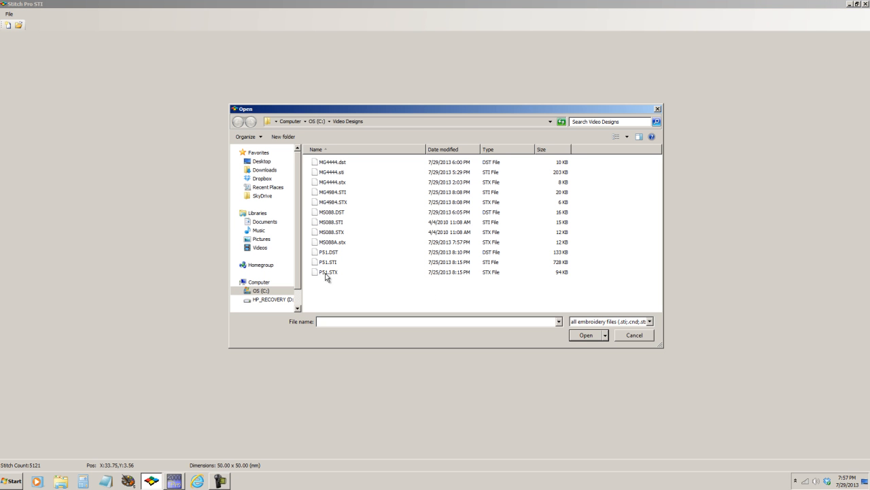
click(332, 242)
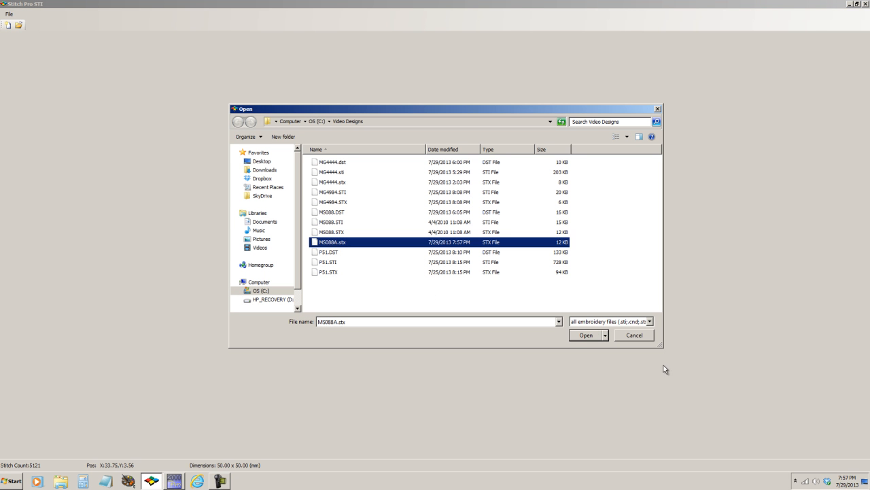
click(586, 334)
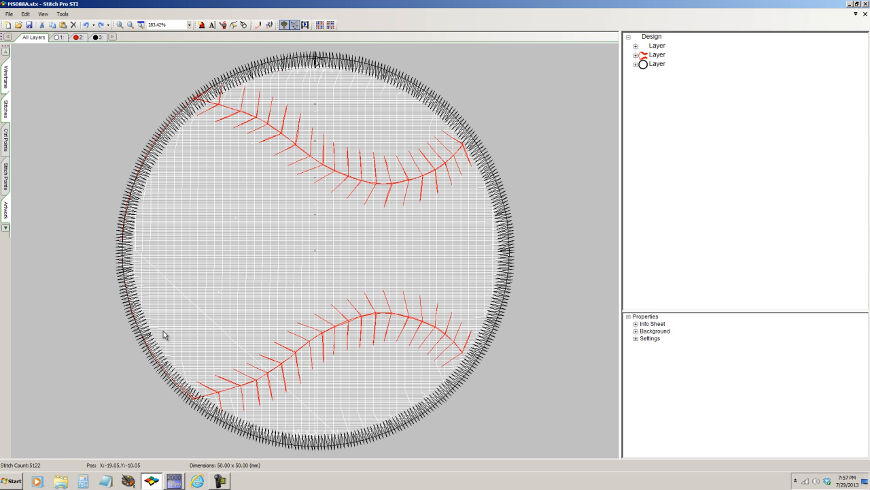
click(865, 13)
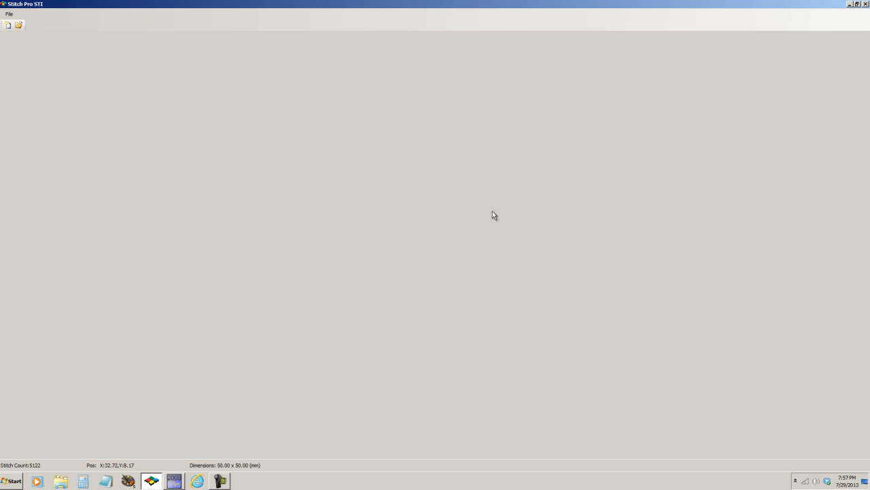
- Open MS088.STI from the Video Designs folder and display only its 1)fill-white layer
click(9, 14)
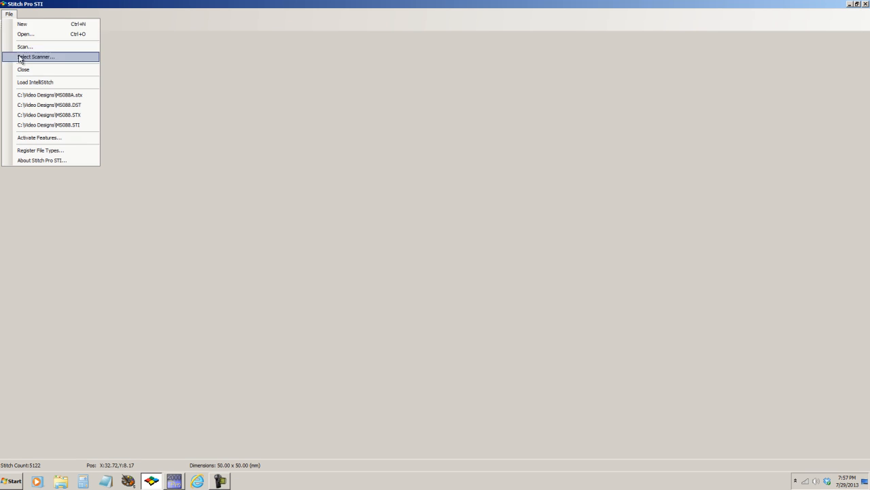
click(25, 34)
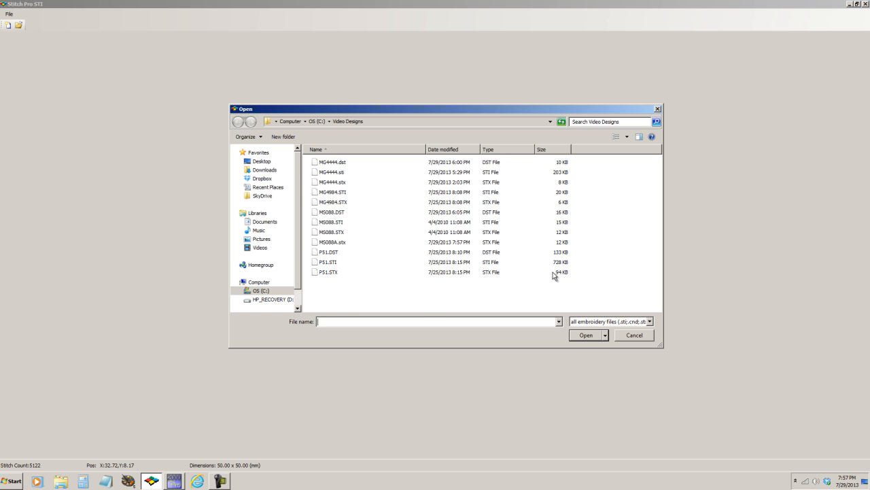
click(327, 222)
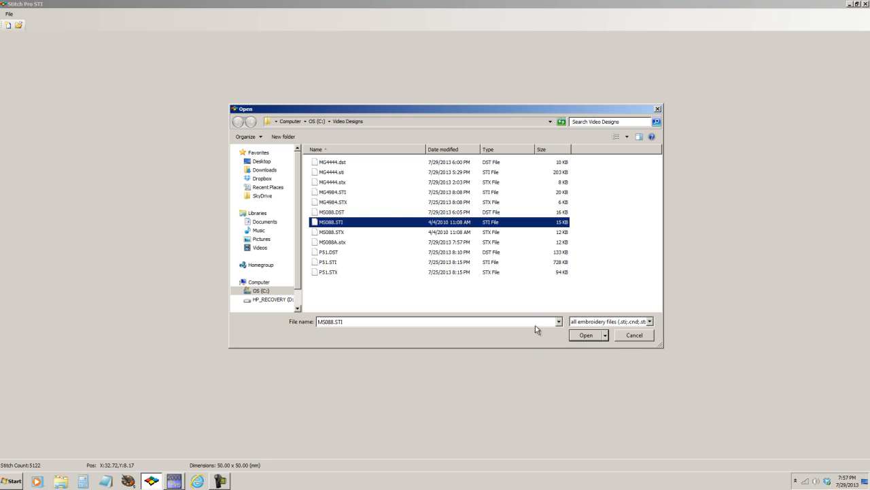
click(590, 336)
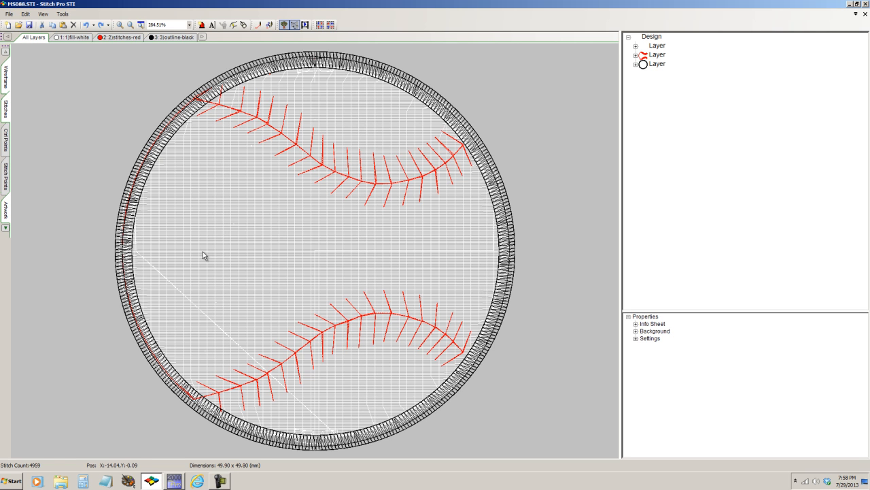
click(75, 37)
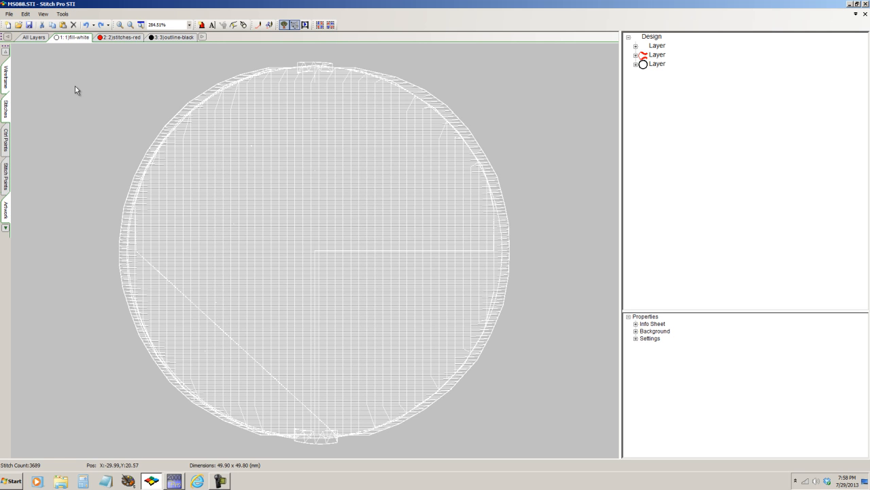
- Hide and restore the stitches of the 1)fill-white layer to inspect its wireframe, and display all layers together
click(6, 112)
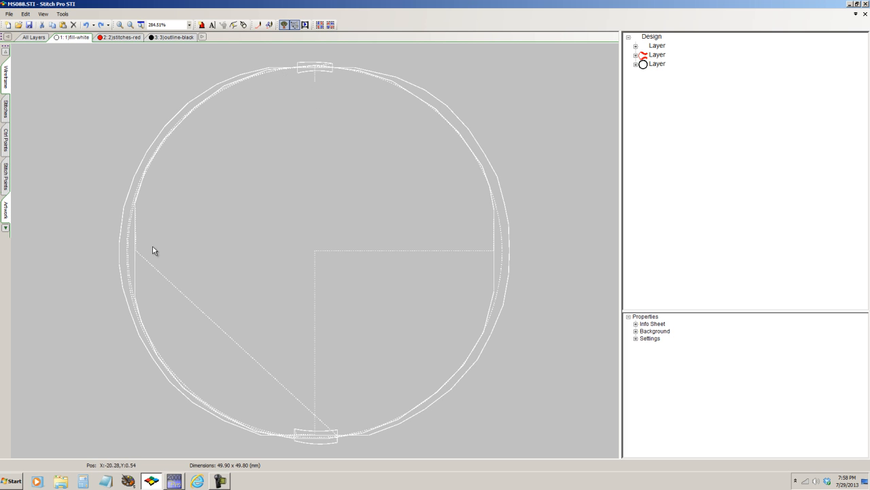
click(5, 110)
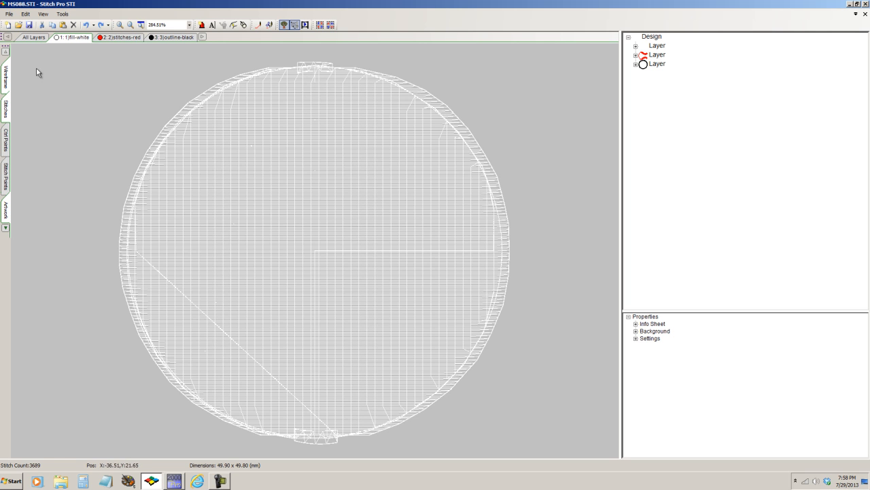
click(34, 37)
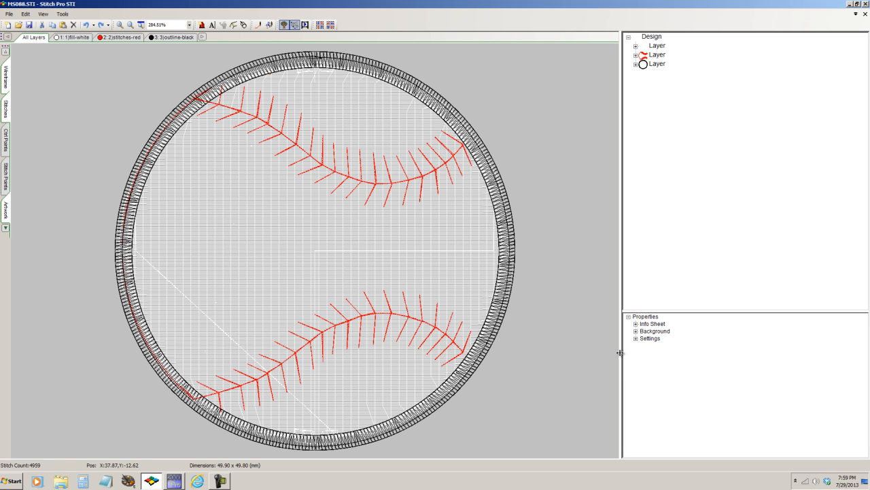
- Set the first layer's colour name to Polar White and its thread number to Madiera 1112, leaving its display colour alone
click(657, 47)
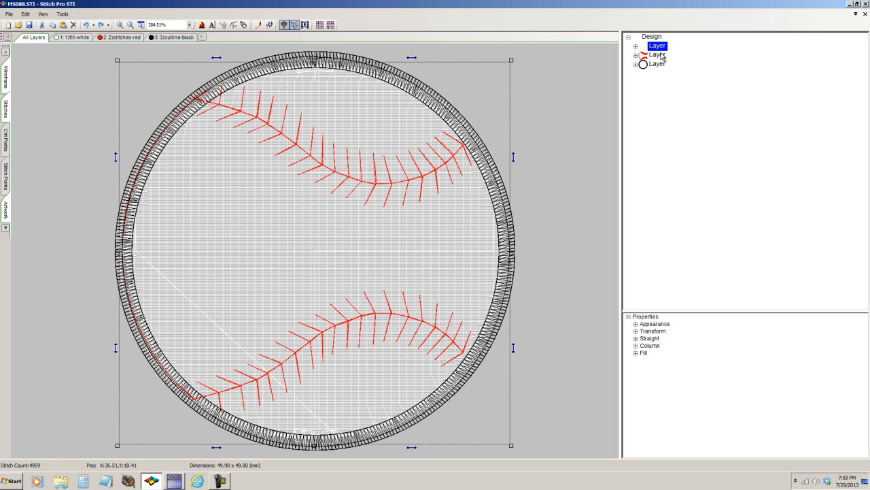
click(635, 324)
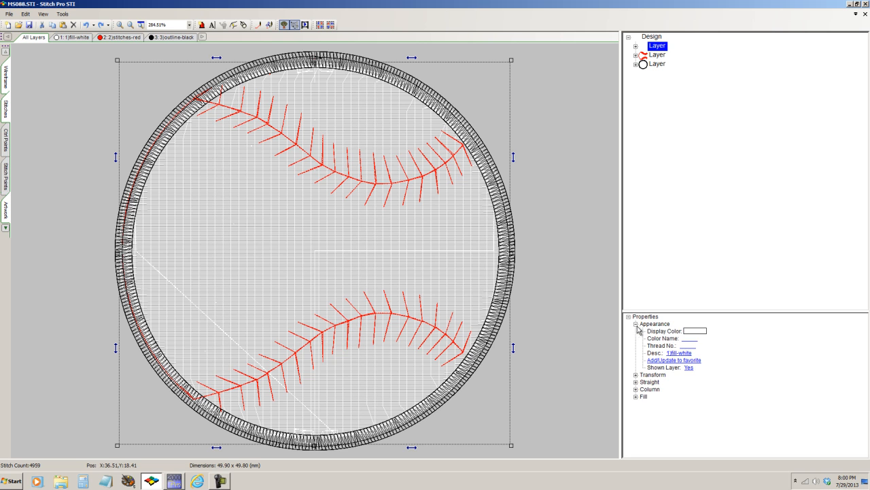
click(691, 333)
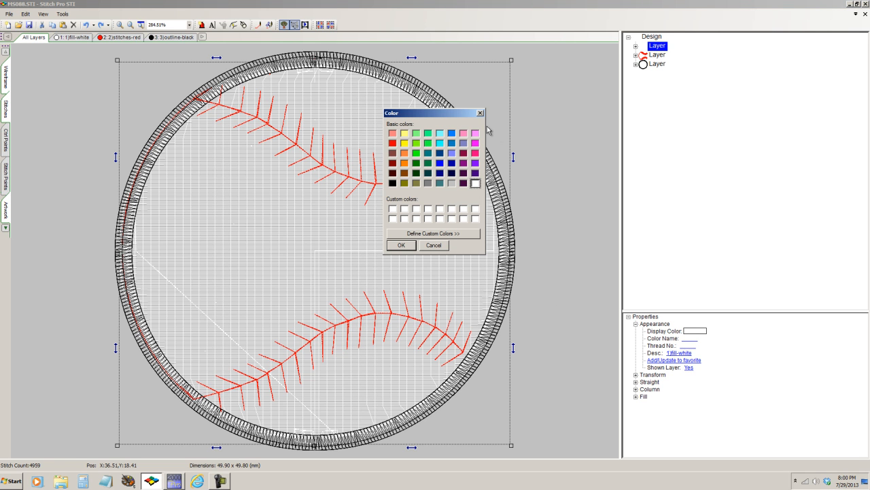
click(434, 245)
click(687, 338)
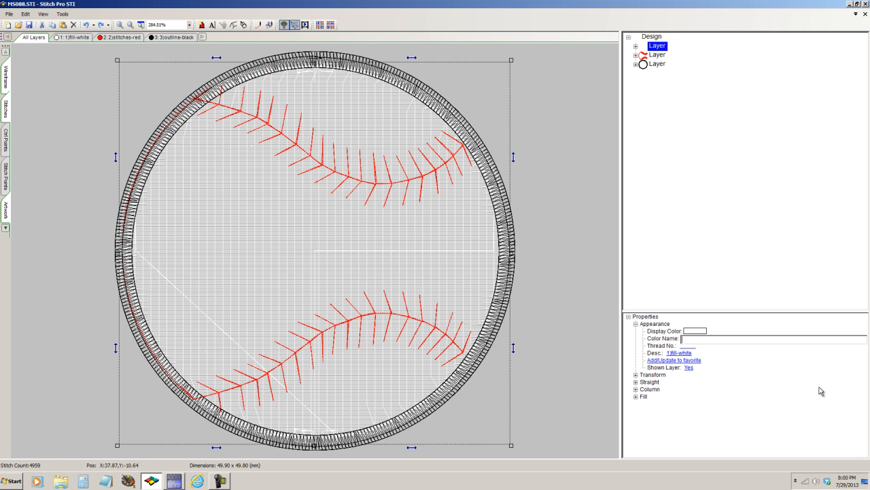
text(Polar White)
key(Return)
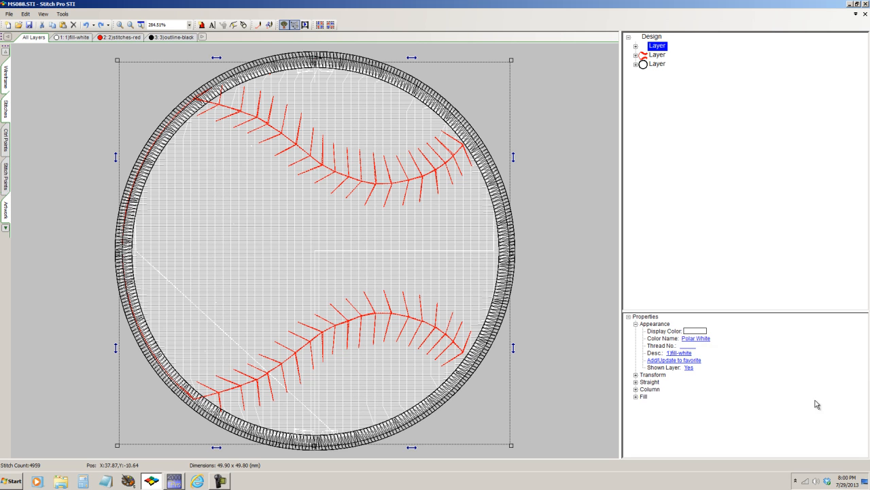
click(683, 346)
text(Madiera 1112)
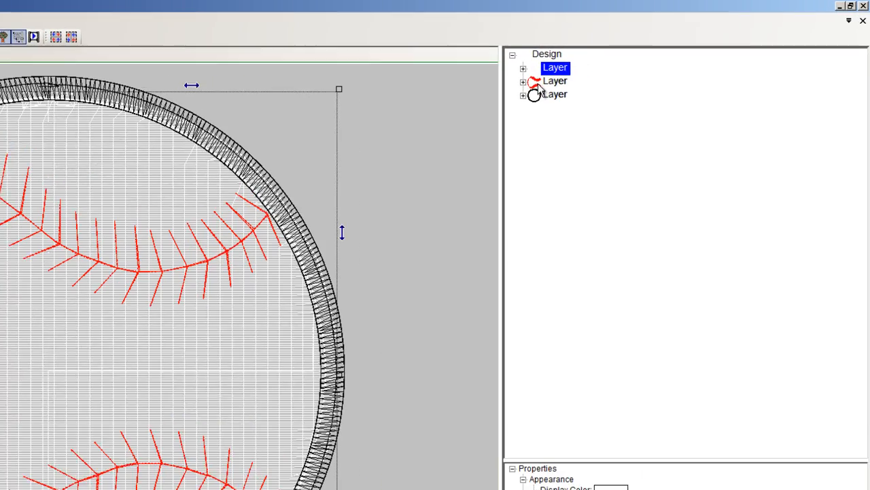
- Set the red stitches layer's colour name to Flame Red and its thread number to Rayon 7
click(612, 66)
click(600, 437)
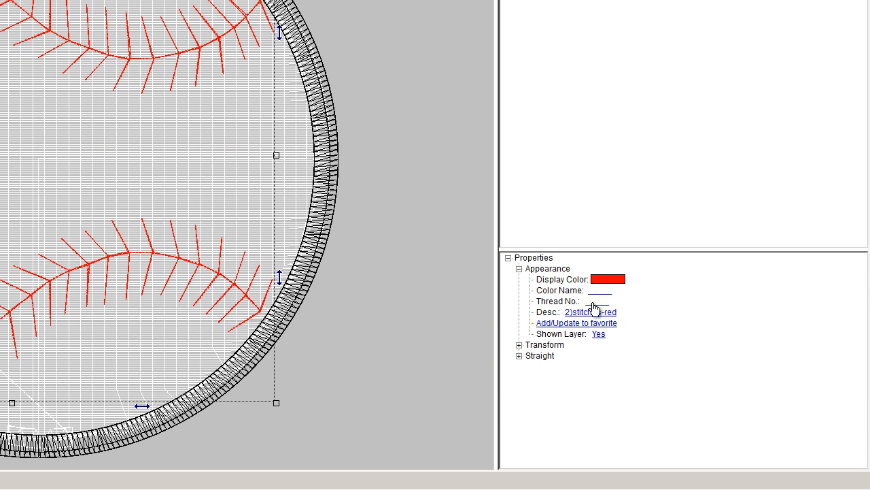
text(Flame)
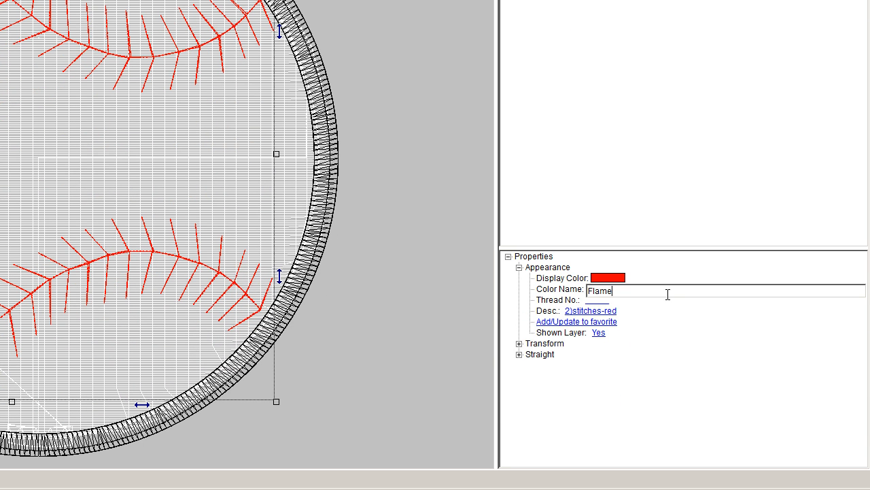
text( Red)
click(590, 301)
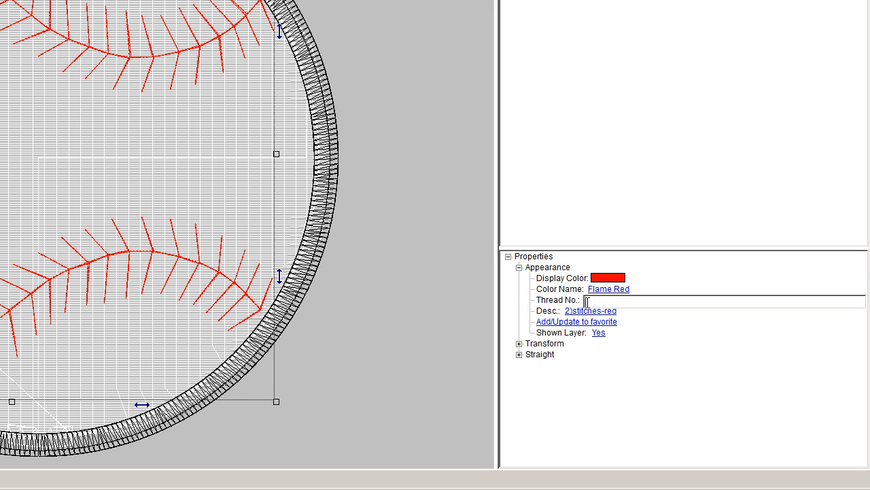
text(Rayon 7)
- Set the black outline layer's colour name to Jet Black and its thread number to Johnson 512
click(538, 1)
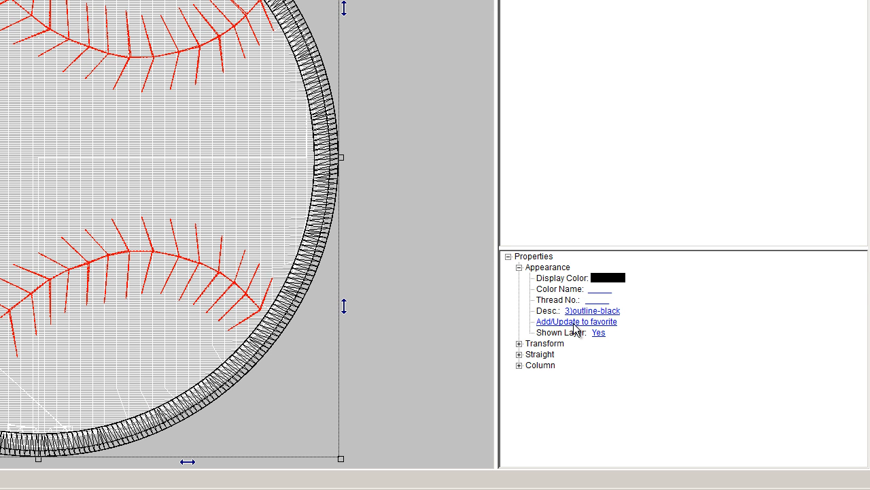
click(594, 294)
text(Jet)
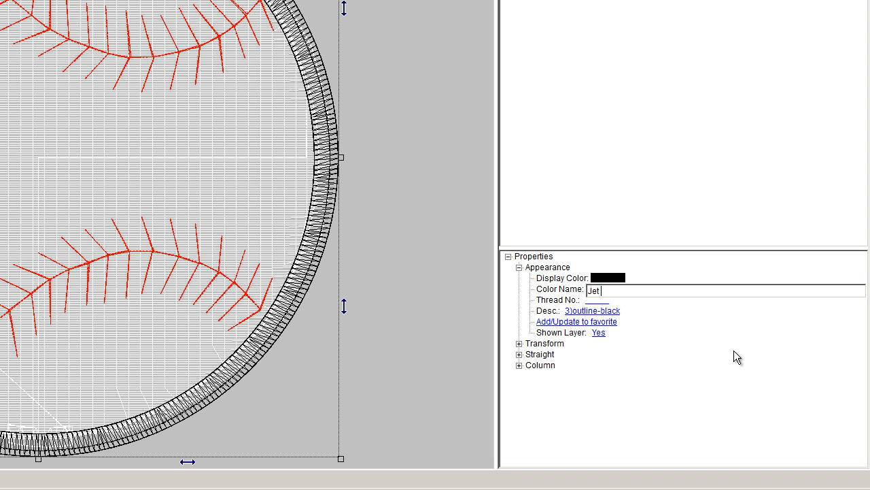
text( Black)
click(597, 301)
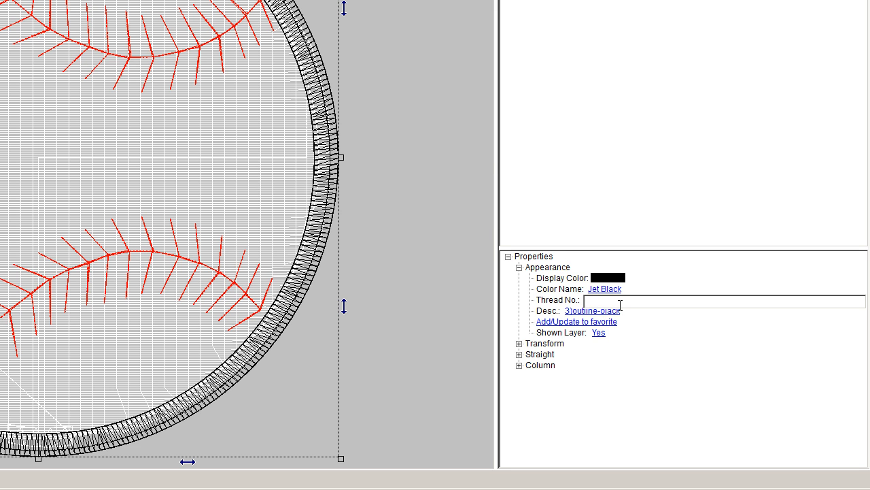
text(Johnson 512)
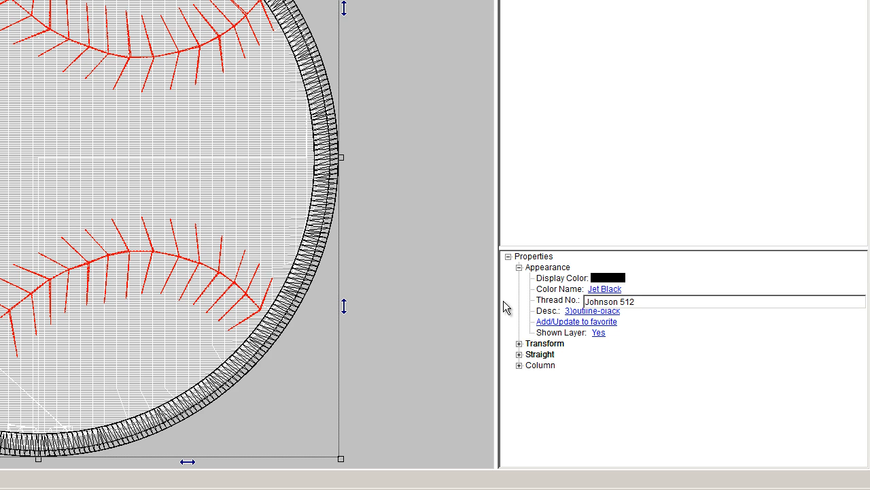
key(Return)
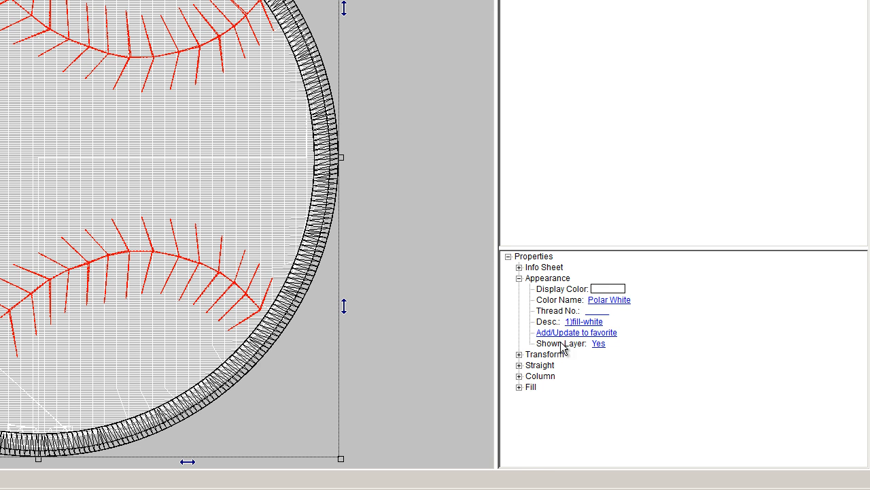
- In the whole design's info sheet, enter Baseball as the design name and MS088 as the file name
click(519, 278)
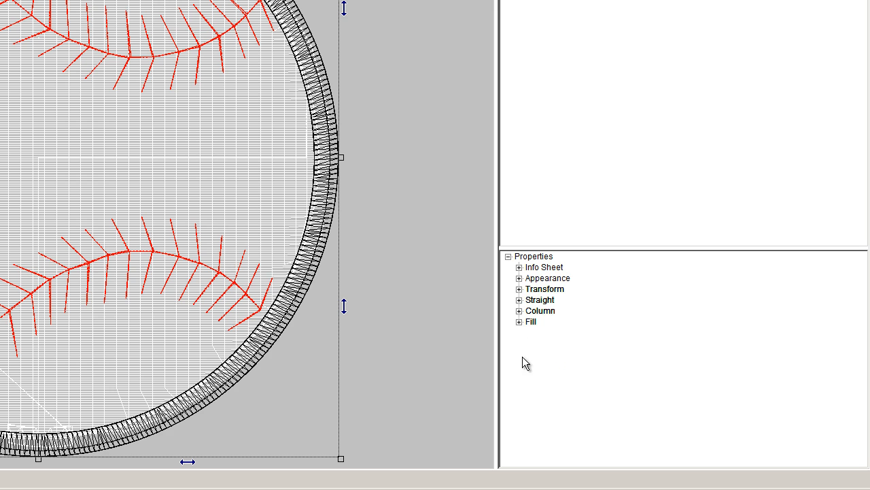
click(518, 267)
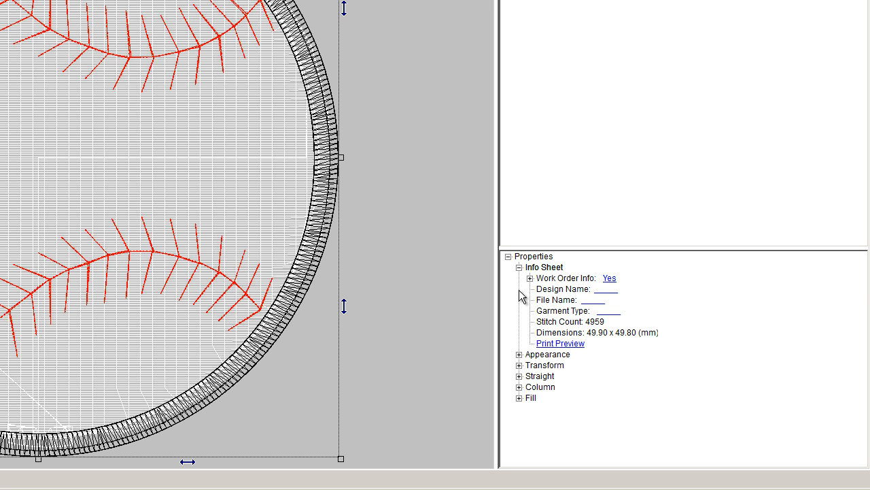
click(606, 291)
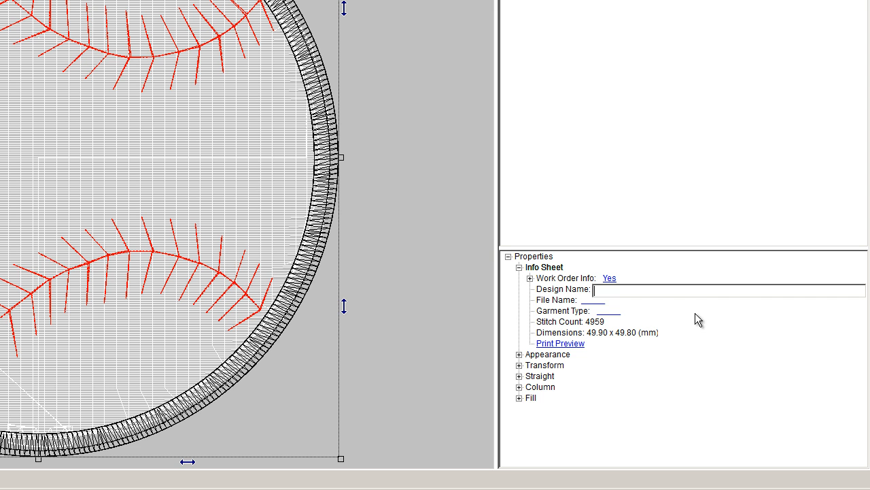
text(Baseball)
click(586, 303)
text(M)
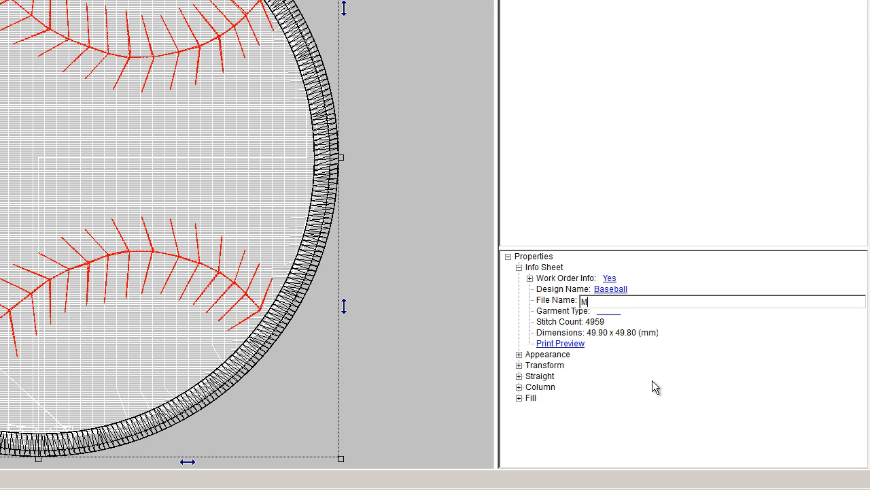
text(S088)
- Enter Shirts / Caps as the garment type in the info sheet
click(607, 311)
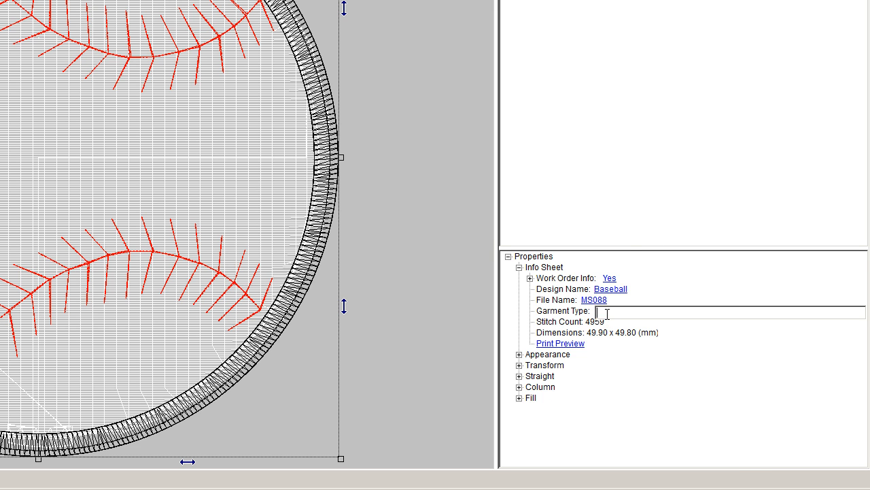
right_click(607, 314)
click(721, 295)
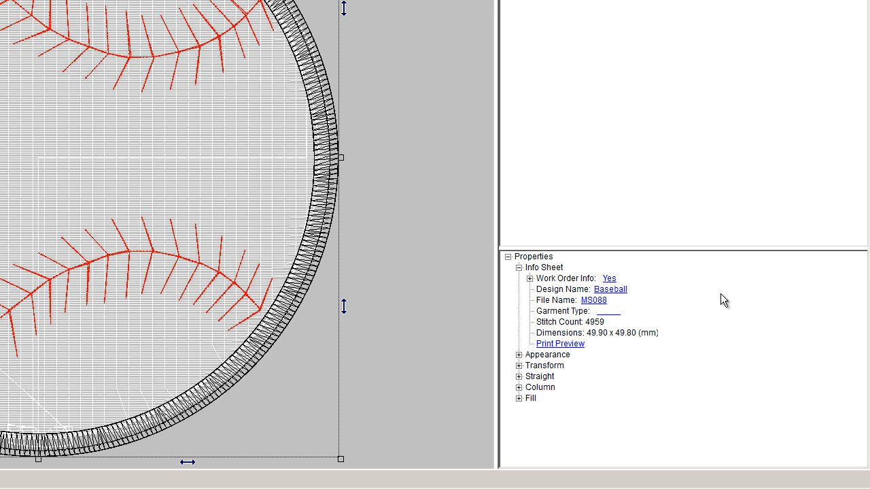
click(610, 314)
text(D)
key(BackSpace)
text(Shirts)
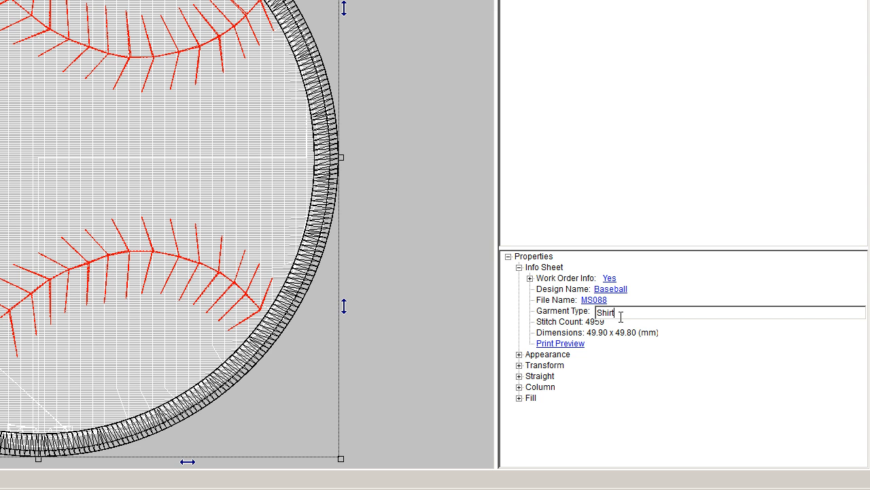
text( / Caps)
- Review the information sheet in a maximized print preview, close it, and collapse the design's properties
click(545, 344)
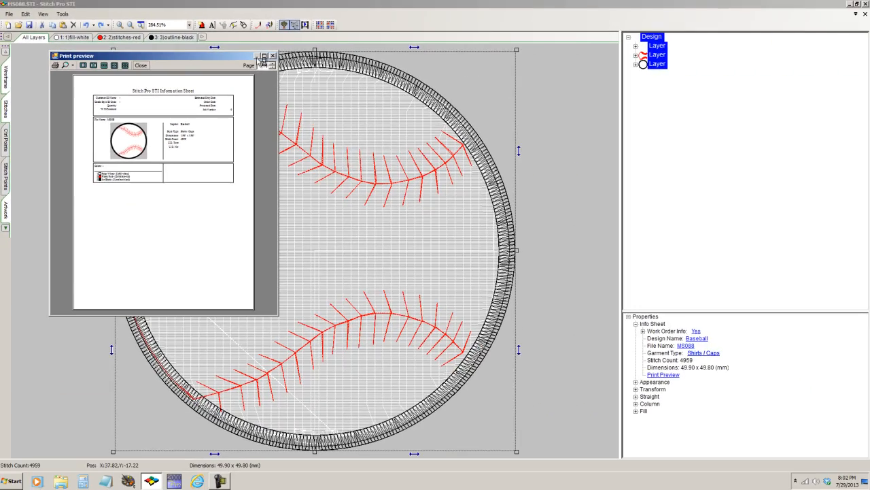
click(394, 54)
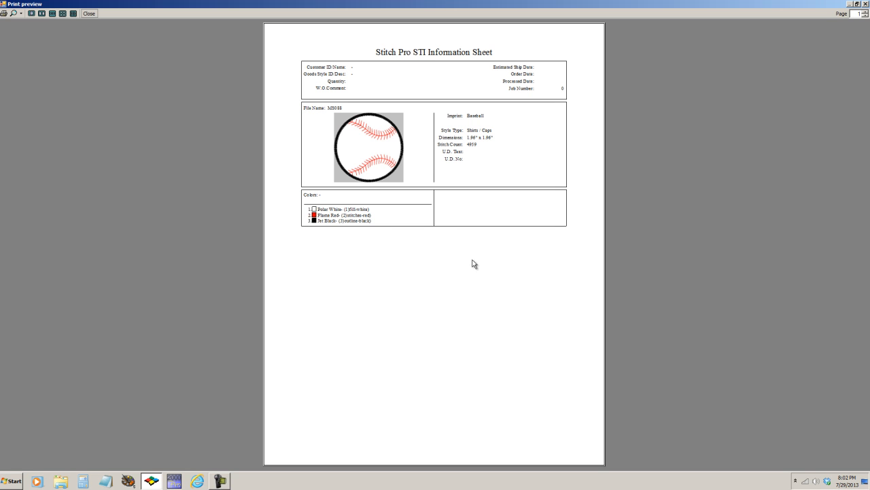
click(864, 5)
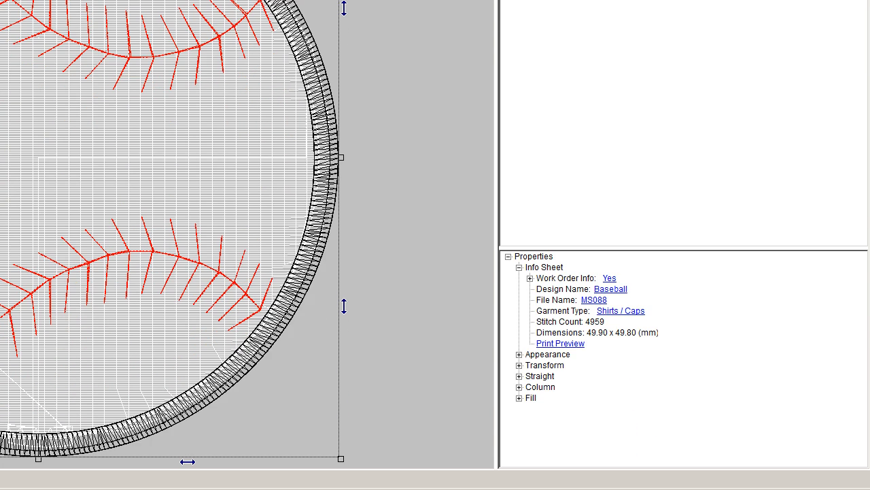
click(518, 268)
click(508, 256)
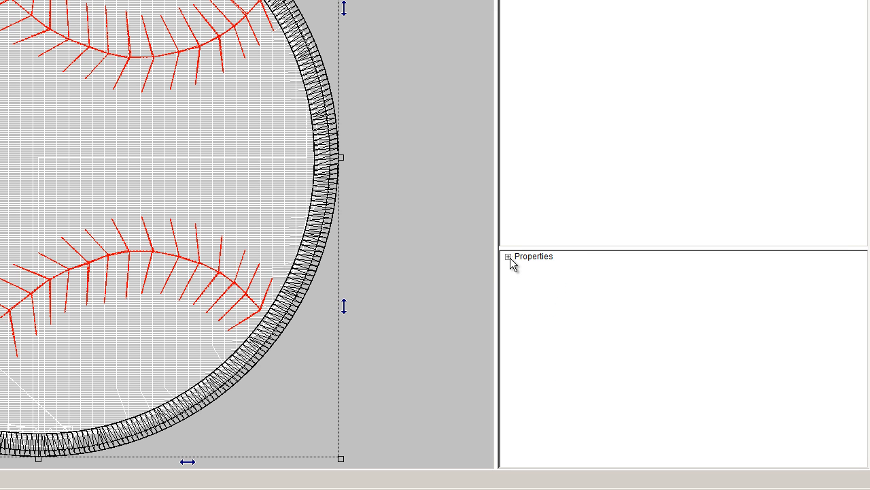